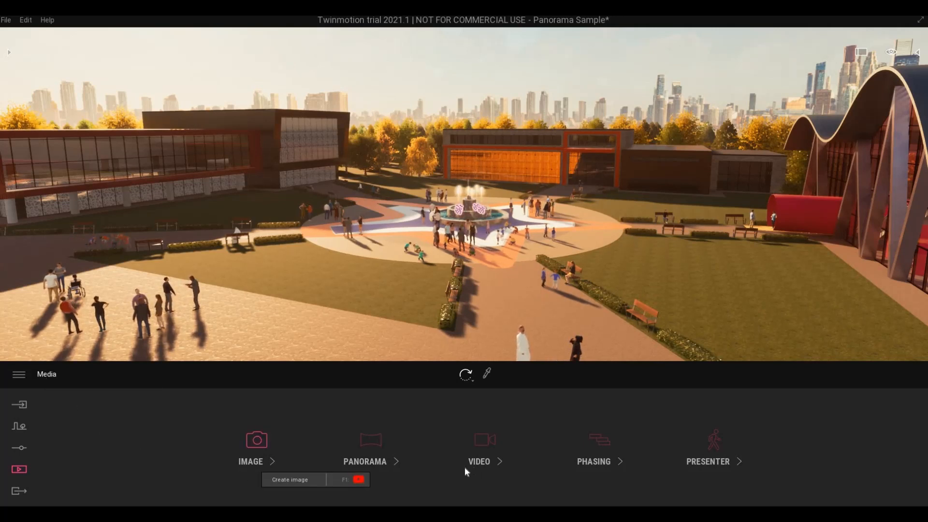
Step: Create a panorama with the camera positioned just in front of the fountain in the plaza
click(363, 457)
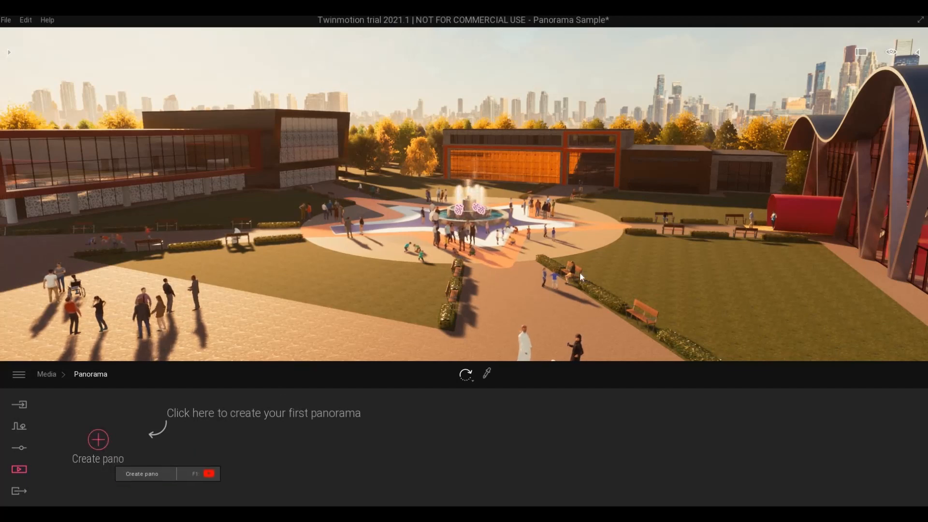
scroll(573, 267, up, 2)
key(w)
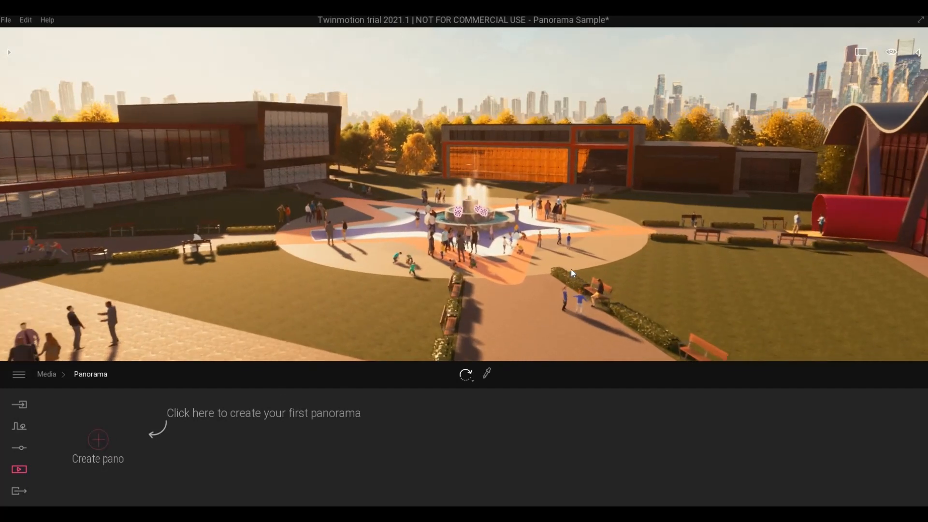
key(w)
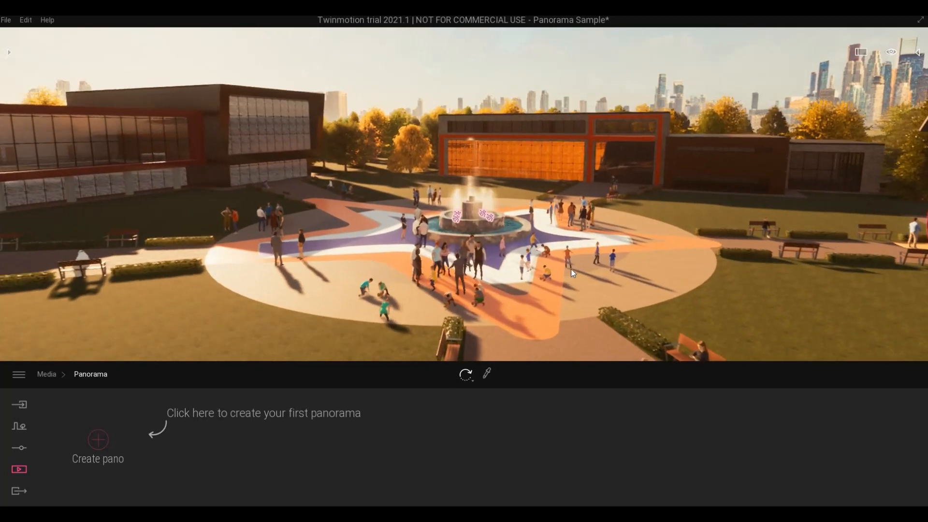
key(w)
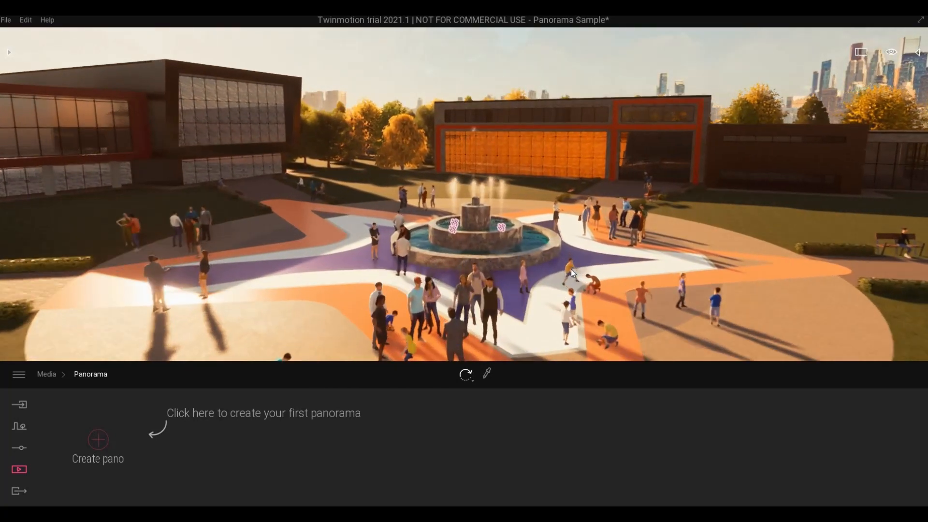
key(w)
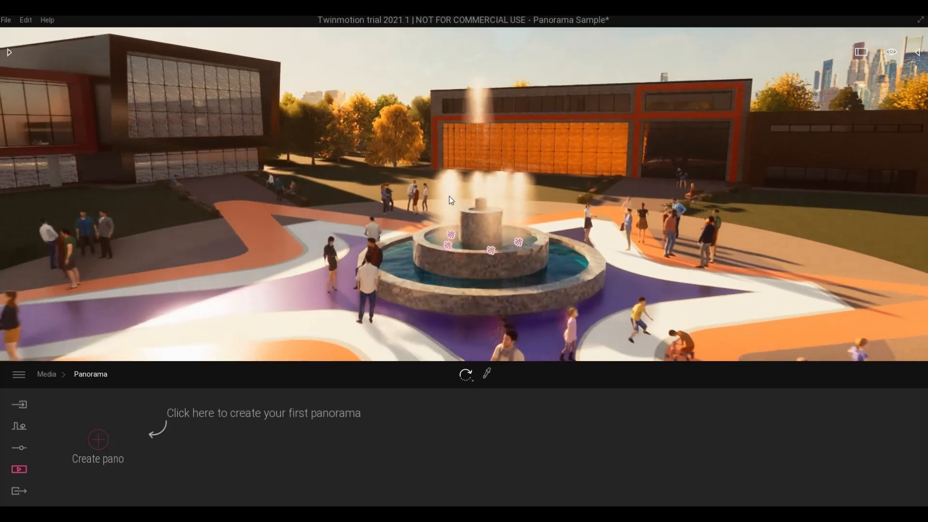
key(w)
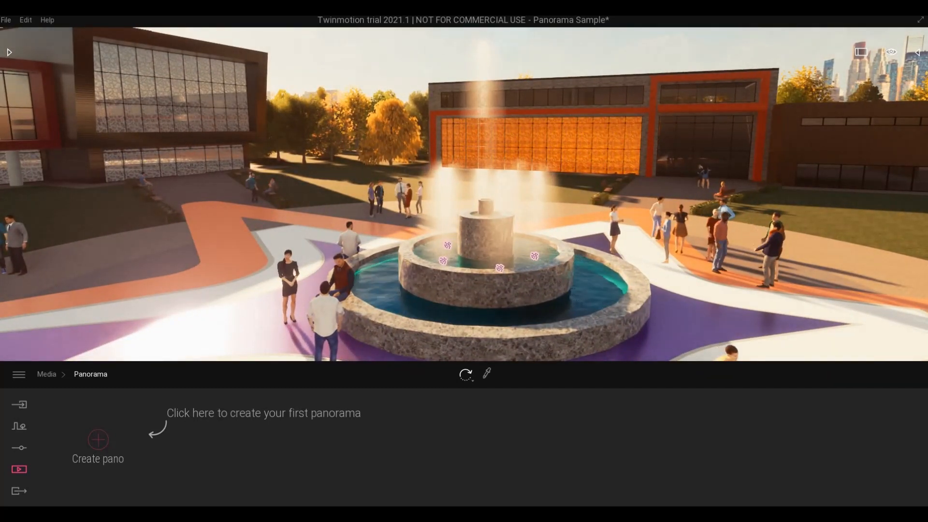
right_drag(406, 166, 307, 167)
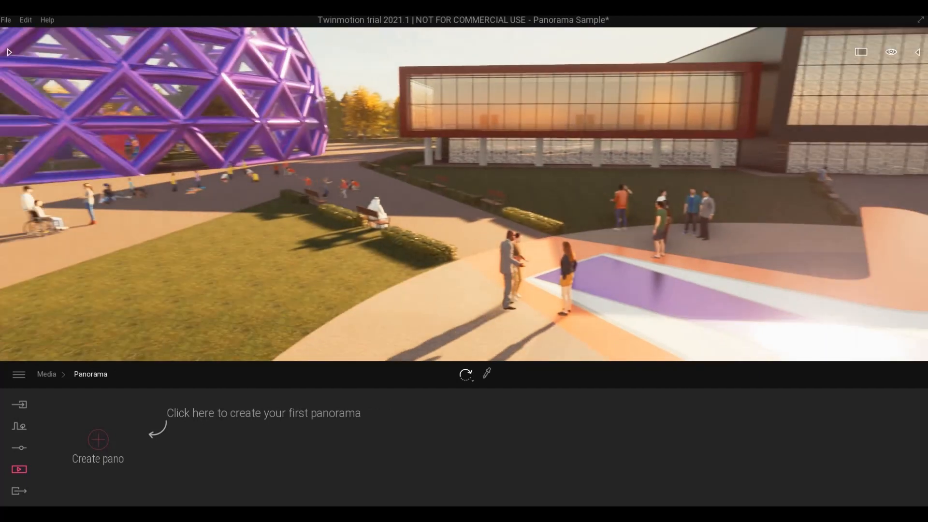
right_drag(407, 166, 83, 182)
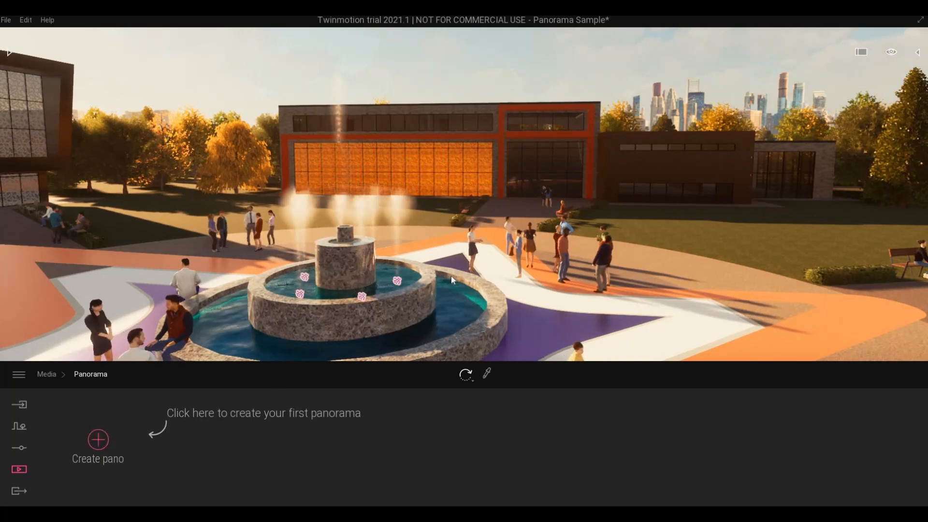
right_drag(309, 270, 266, 270)
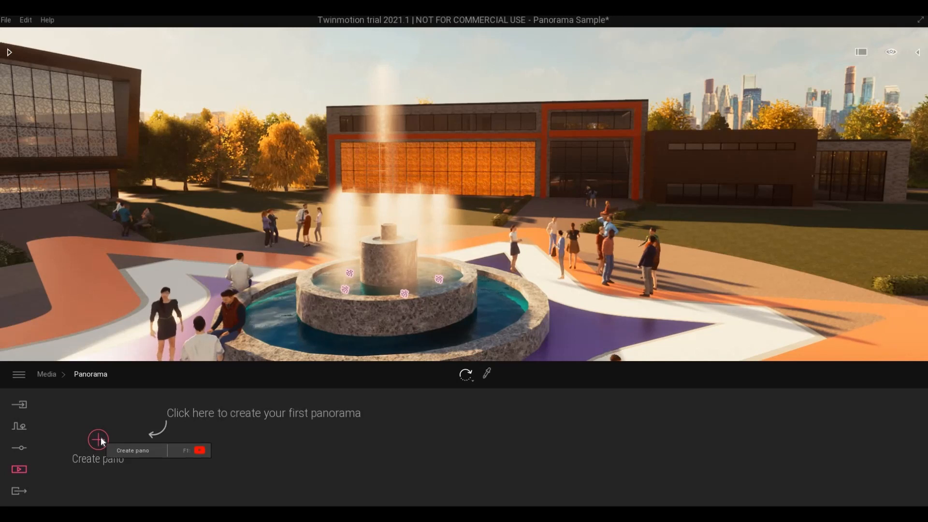
click(101, 436)
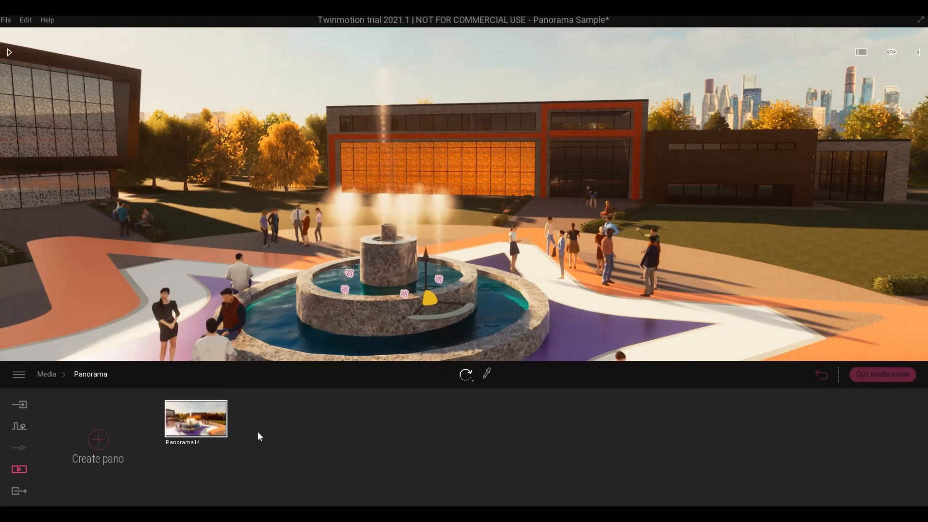
Step: Select the new fountain panorama as the panorama media to export
click(19, 492)
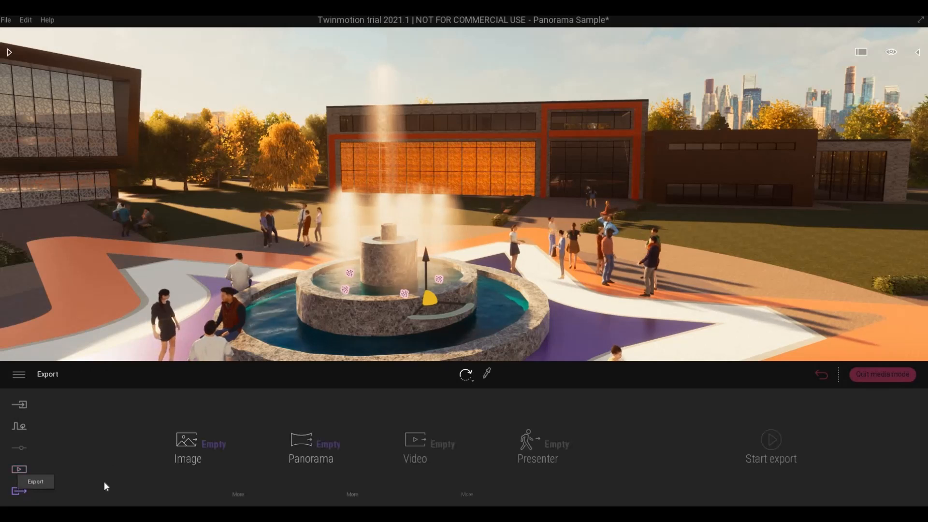
click(324, 443)
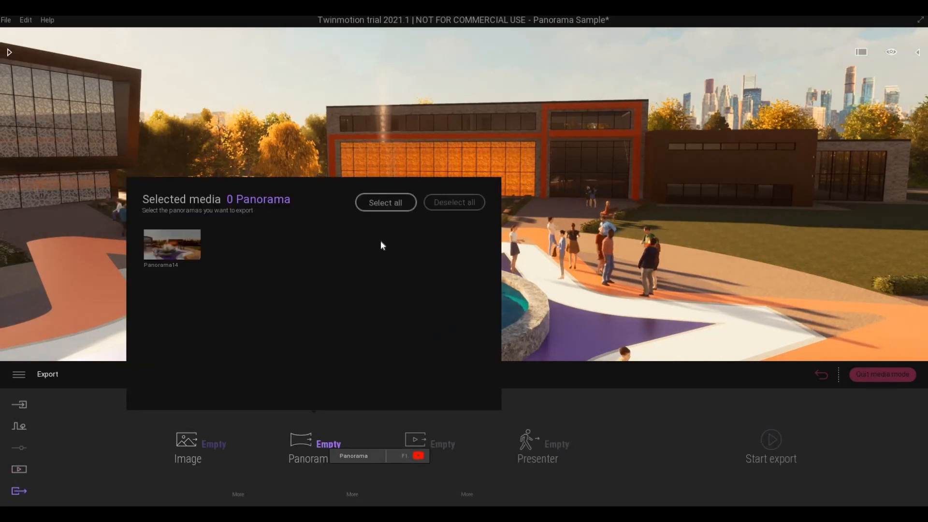
click(386, 207)
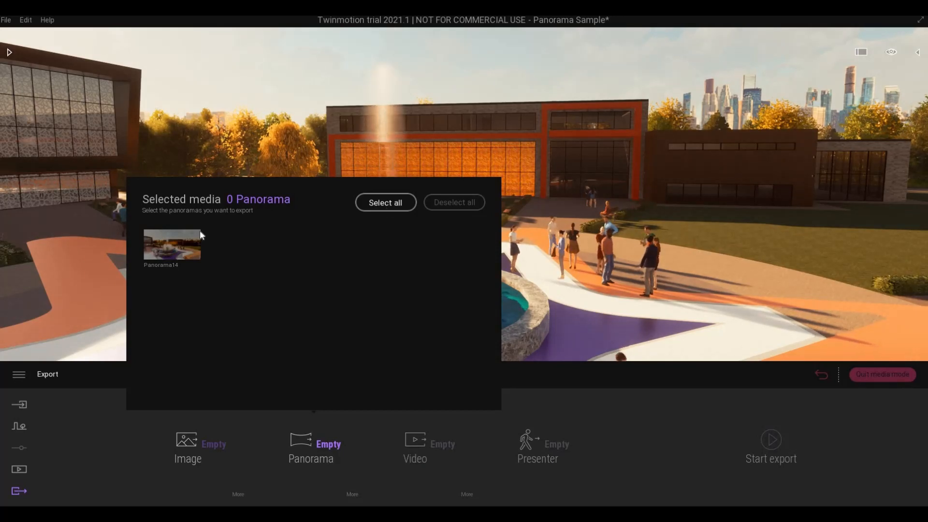
click(178, 242)
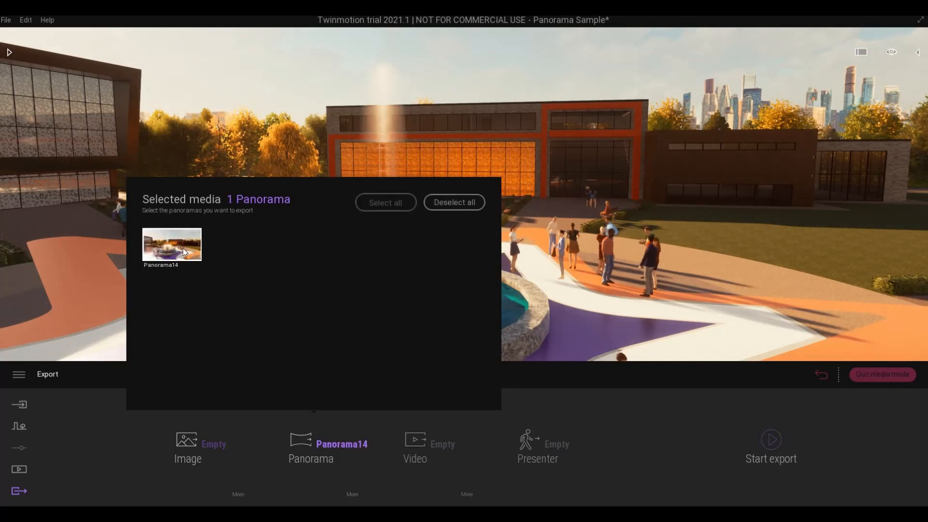
click(370, 458)
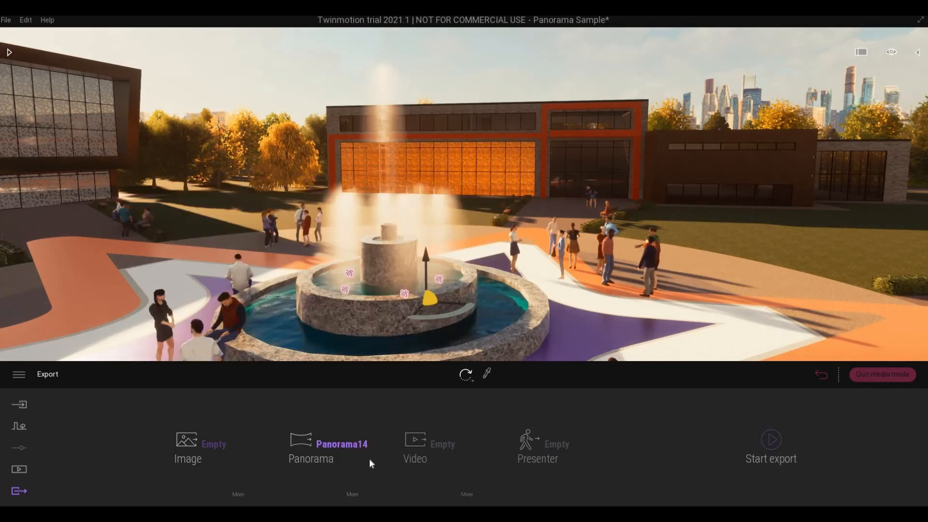
Step: Review the panorama export settings and export the panorama to the desktop
click(356, 495)
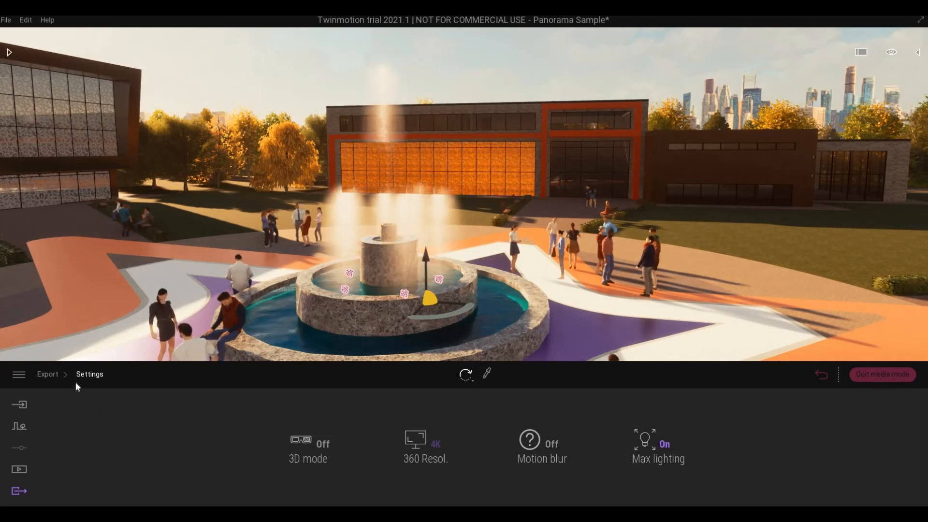
click(49, 375)
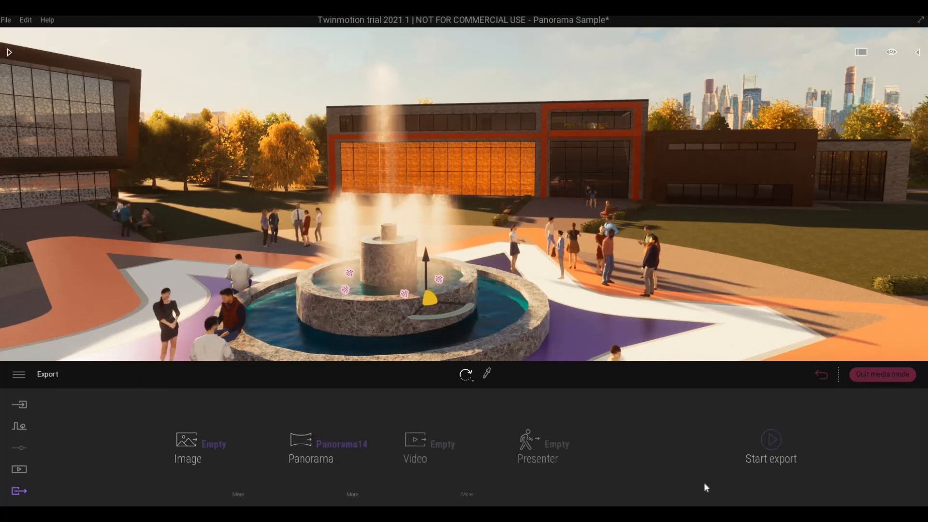
click(771, 439)
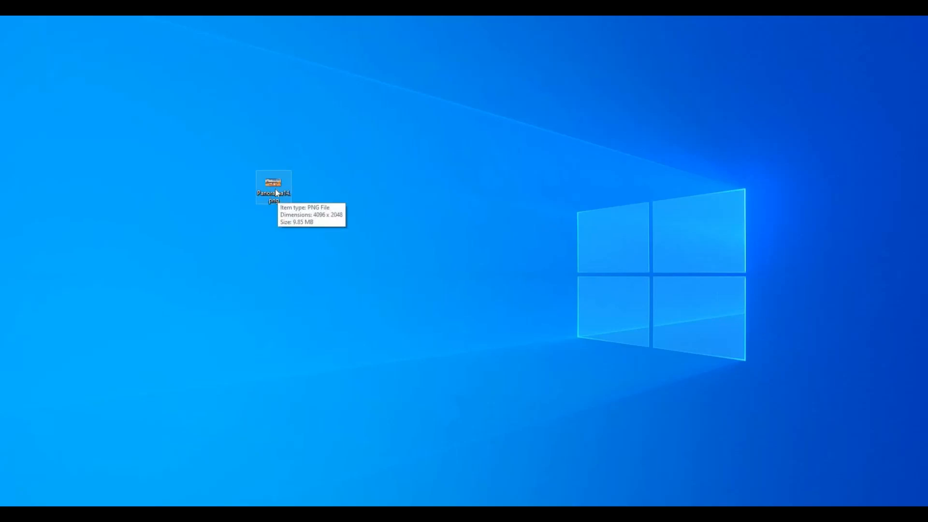
Step: Open the exported Panorama14.png from the desktop to check the image and close the viewer
double_click(275, 189)
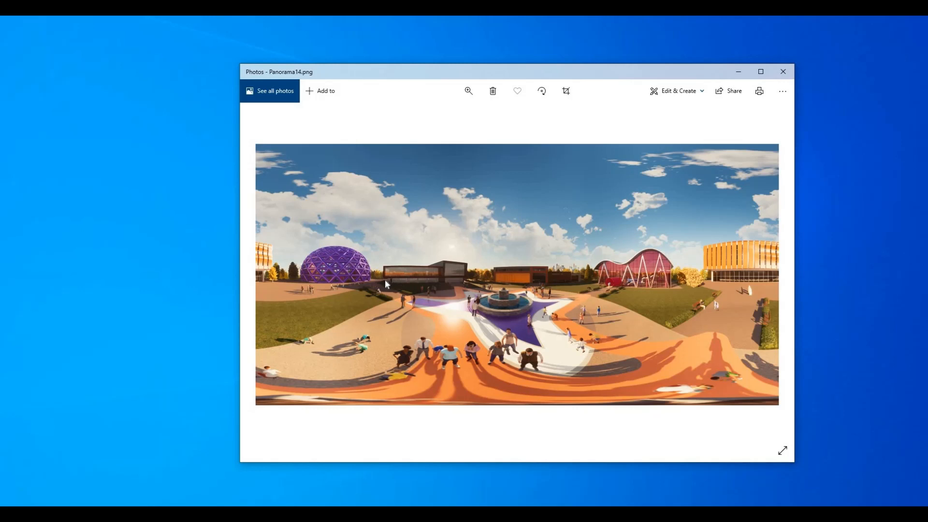
click(782, 71)
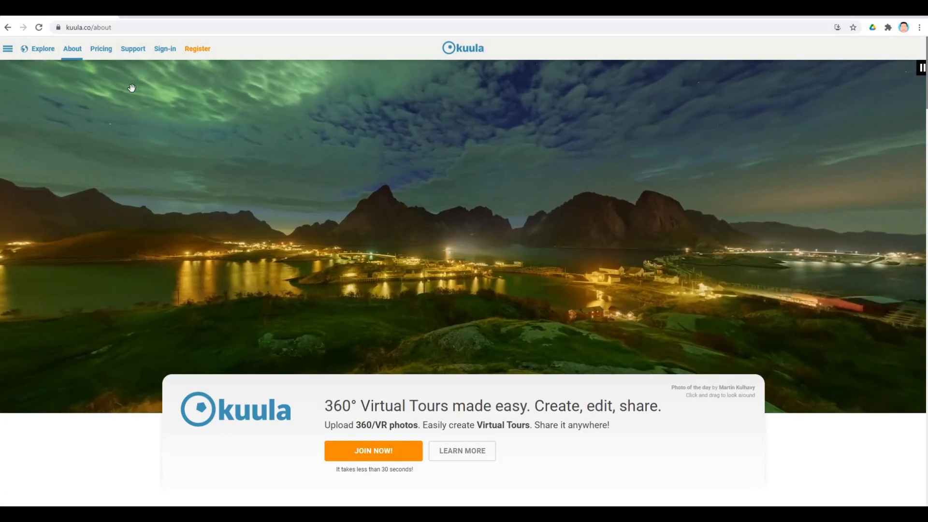
Step: Switch to Kuula in the browser, sign in and start creating a tour
click(164, 57)
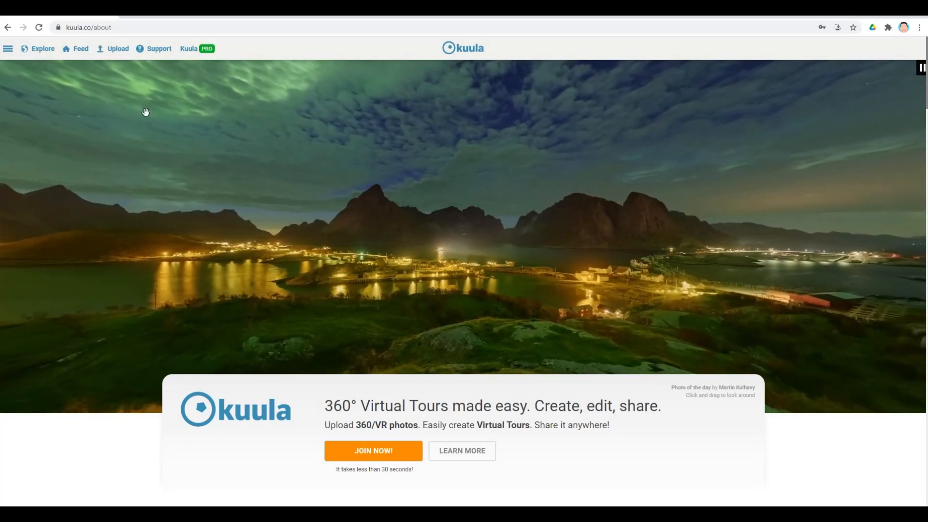
click(120, 59)
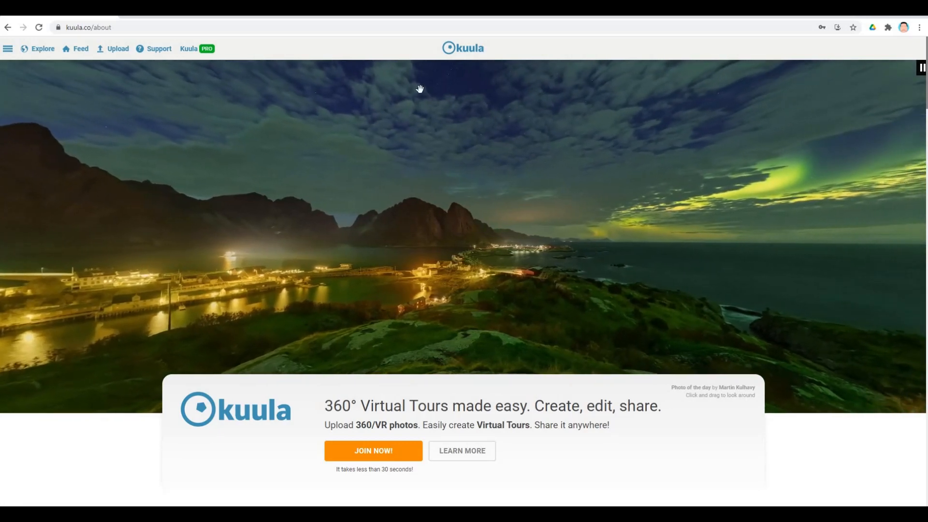
mouse_move(110, 55)
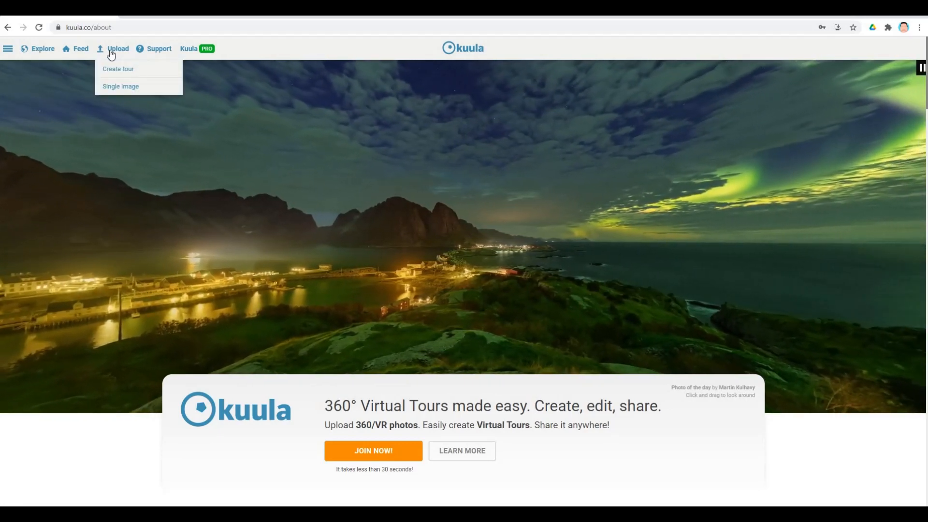
click(118, 70)
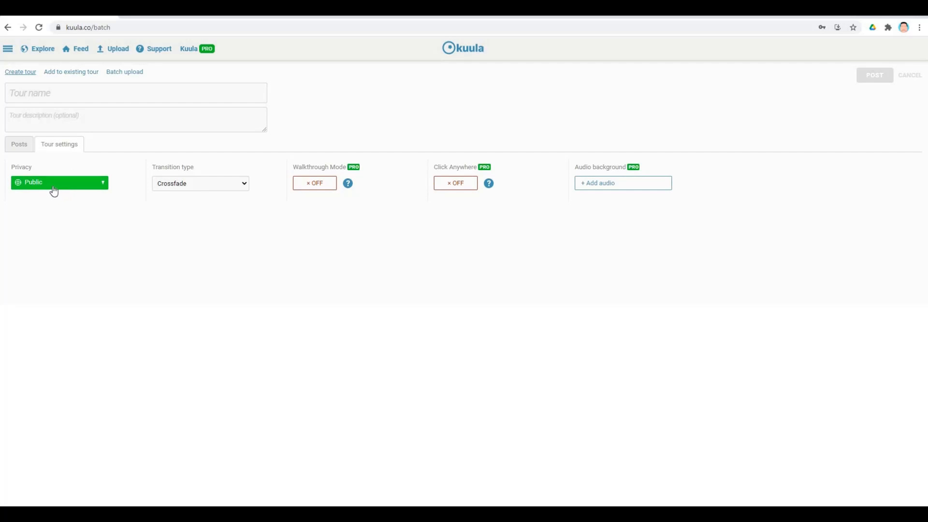
Step: Check the tour's privacy options and upload the Panorama14 image to the tour's posts
click(100, 188)
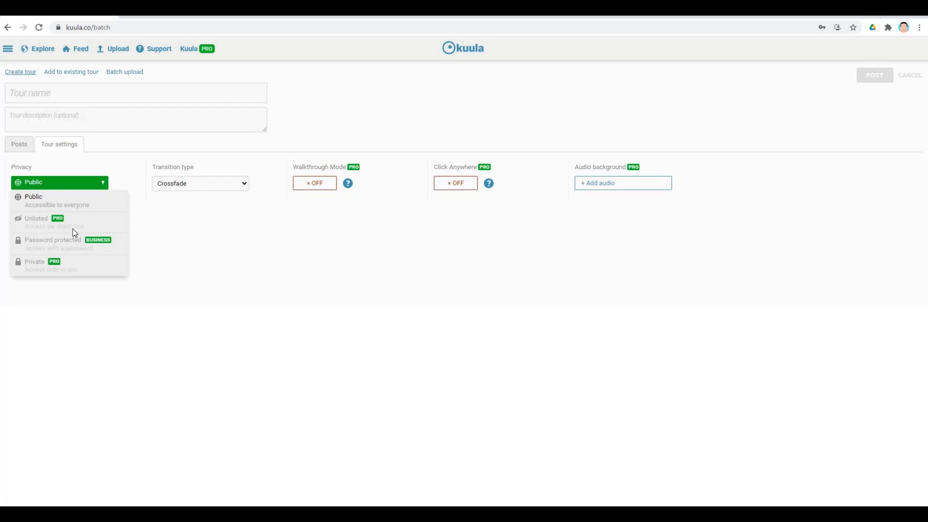
click(167, 172)
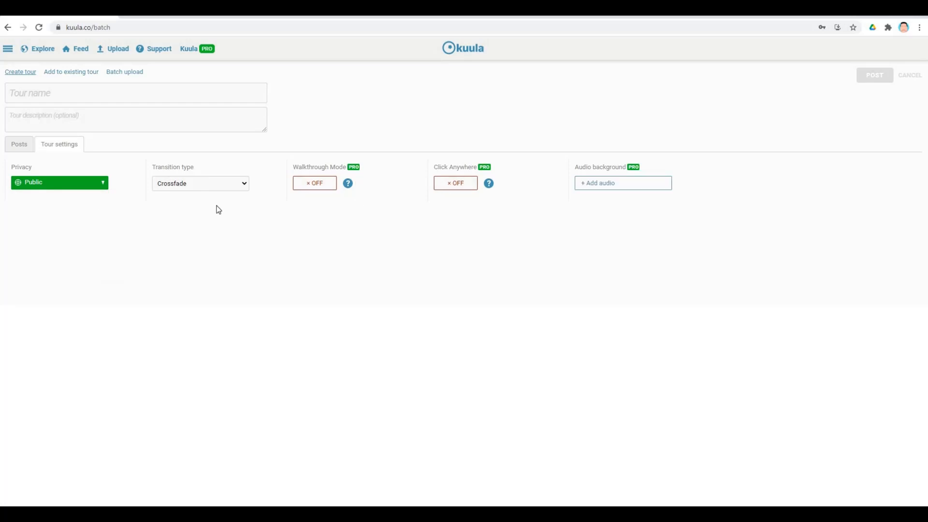
click(20, 147)
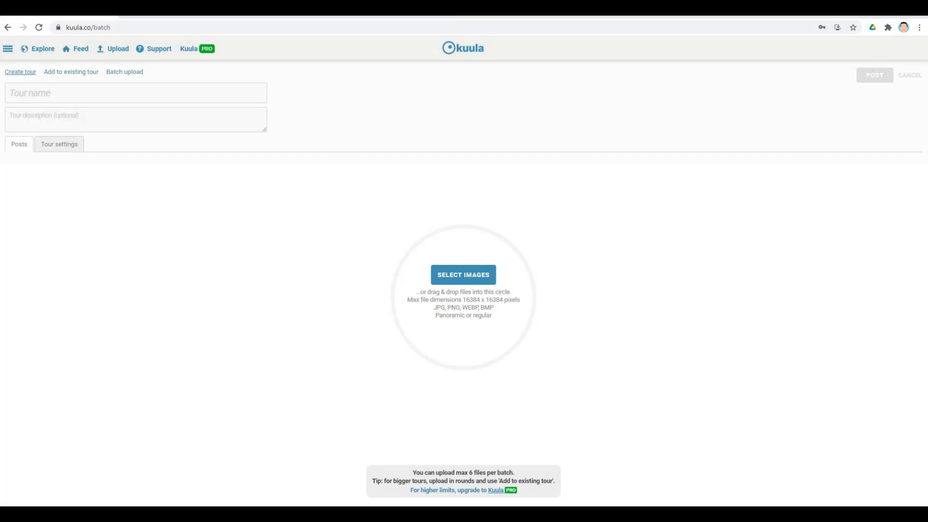
drag(347, 303, 459, 274)
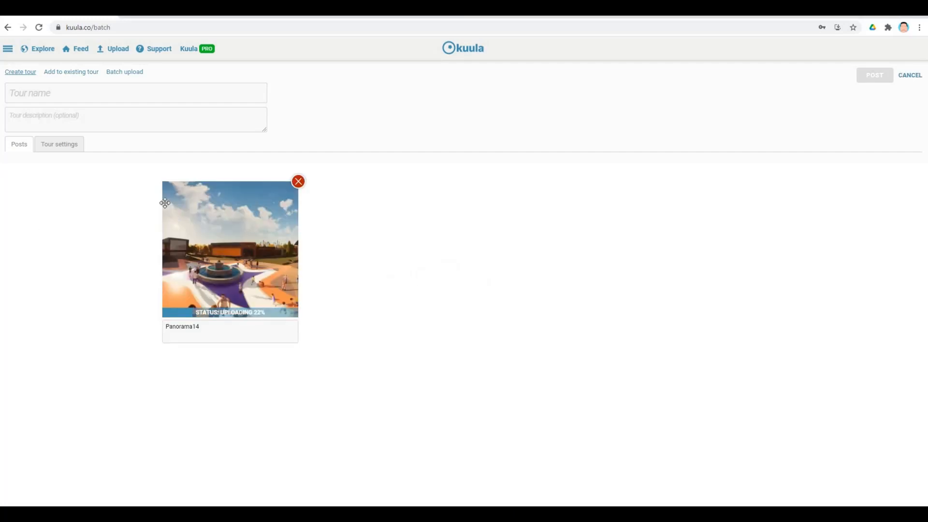
Step: Name the tour "Panorama Sample" and post it
click(42, 93)
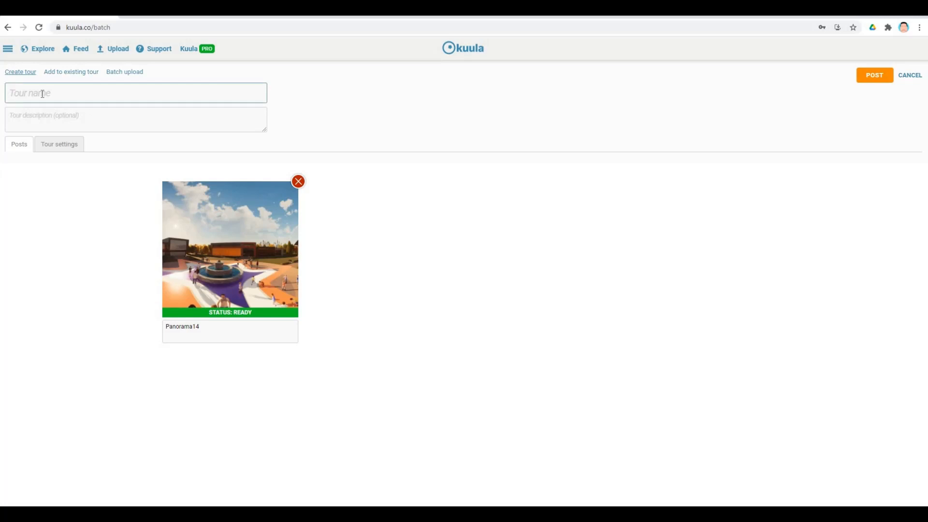
text(Panorama Sample)
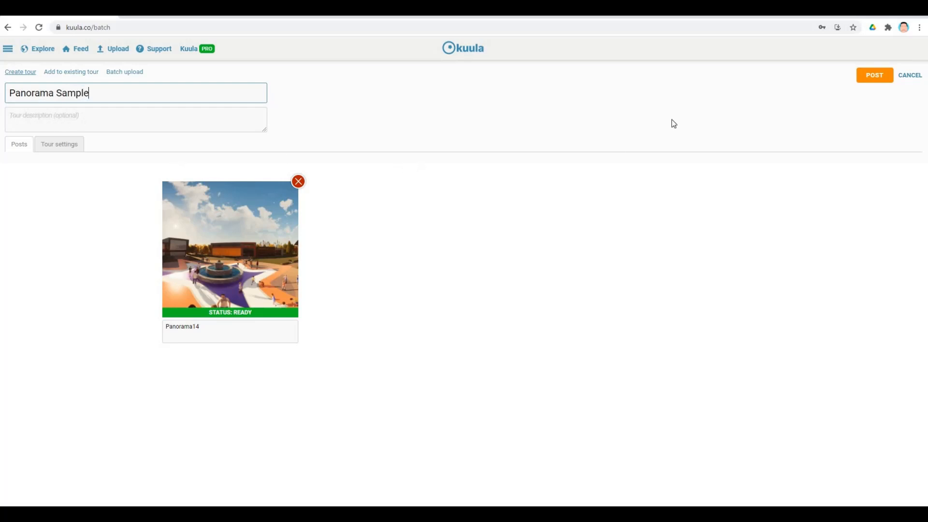
click(879, 77)
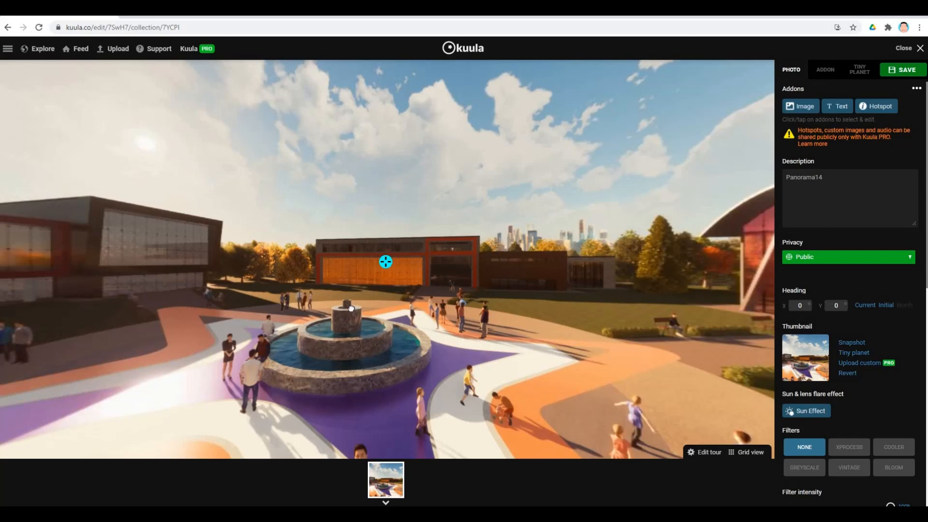
Step: Look around the posted 360° panorama, examining the plaza and the buildings surrounding it
drag(351, 309, 553, 322)
drag(345, 313, 522, 313)
drag(190, 337, 496, 331)
drag(275, 319, 615, 332)
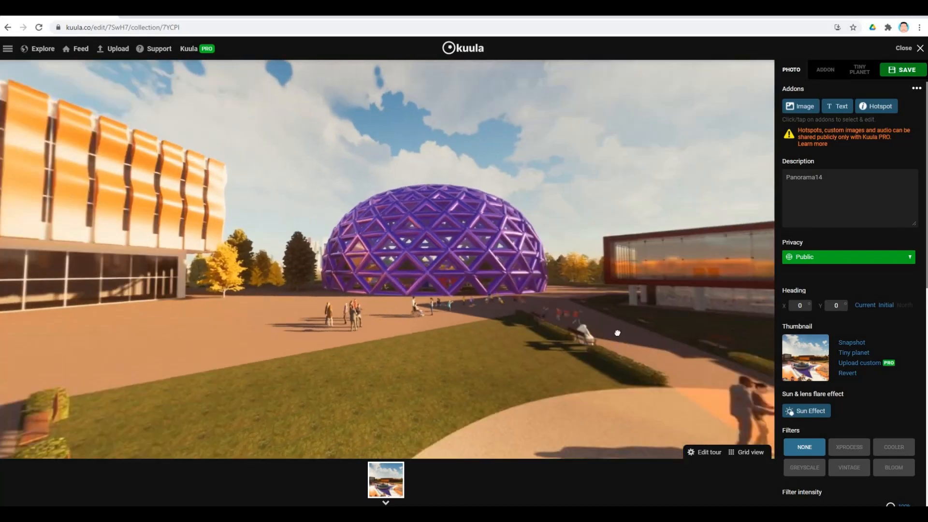
drag(270, 416, 425, 394)
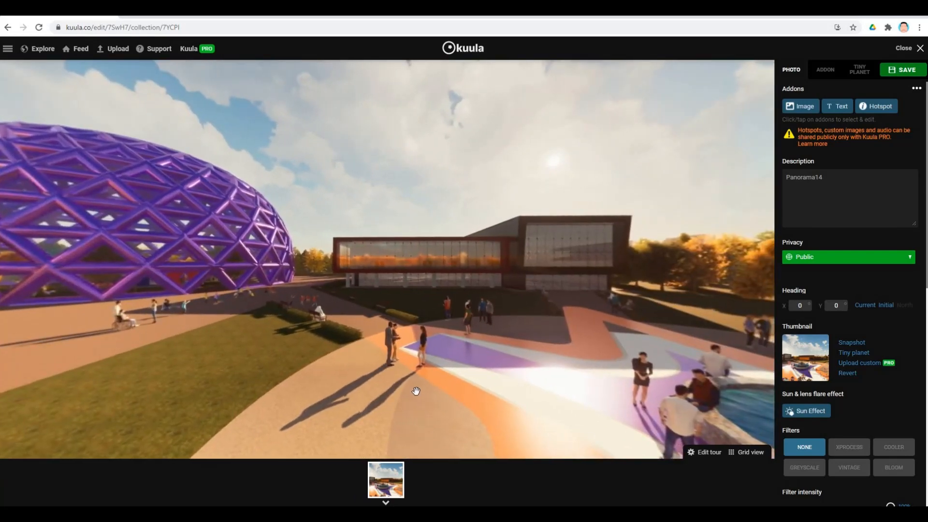
mouse_move(404, 481)
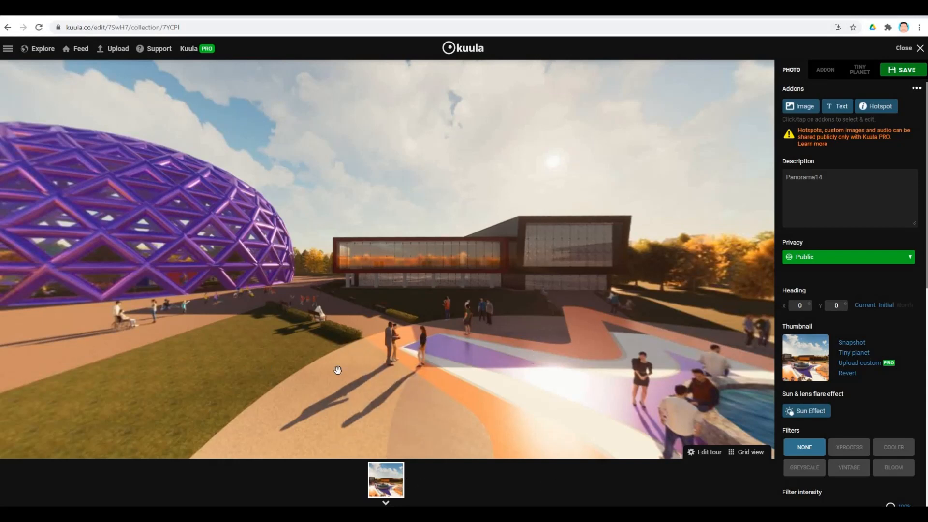
drag(336, 372, 435, 337)
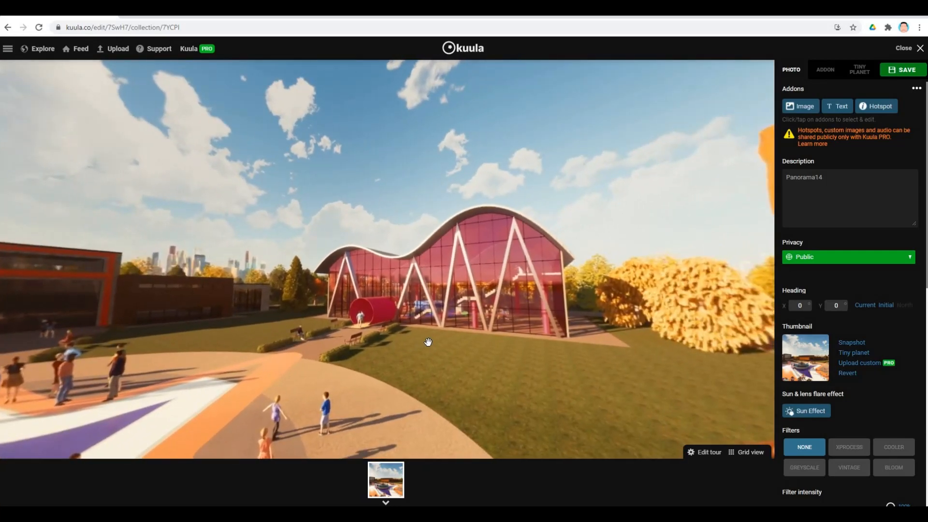
Step: Return the Panorama14 view to its initial heading
click(894, 72)
click(875, 304)
Step: Try the XProcess, Cooler, Vintage and Greyscale filters on the panorama and restore the filter to None
scroll(850, 324, down, 2)
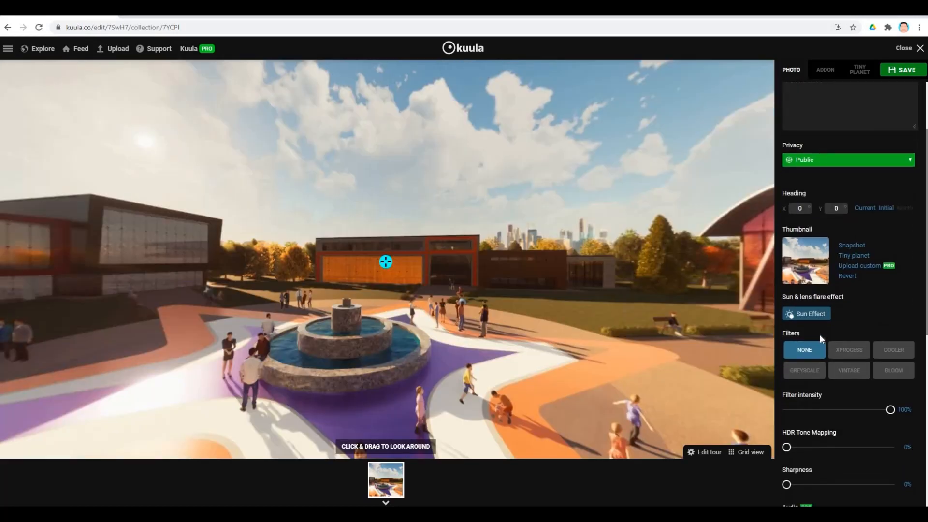
click(841, 349)
click(880, 356)
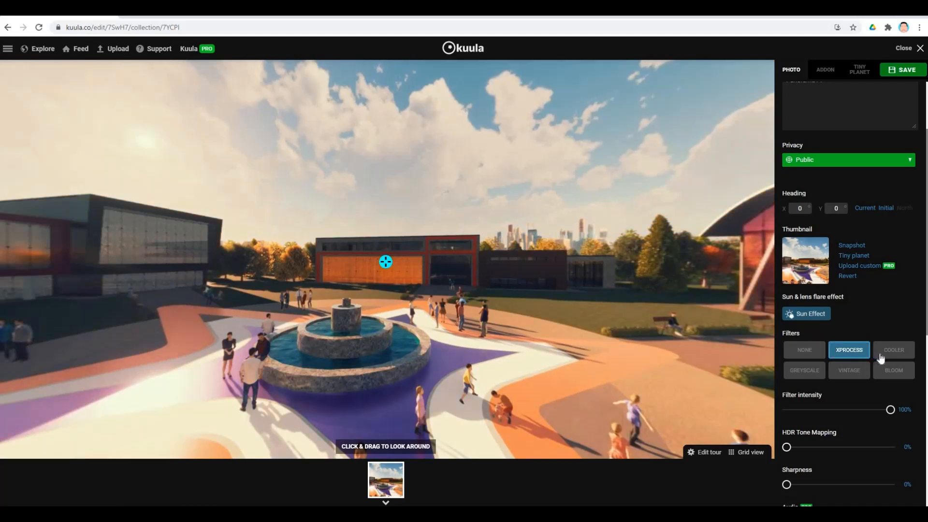
click(847, 375)
click(804, 371)
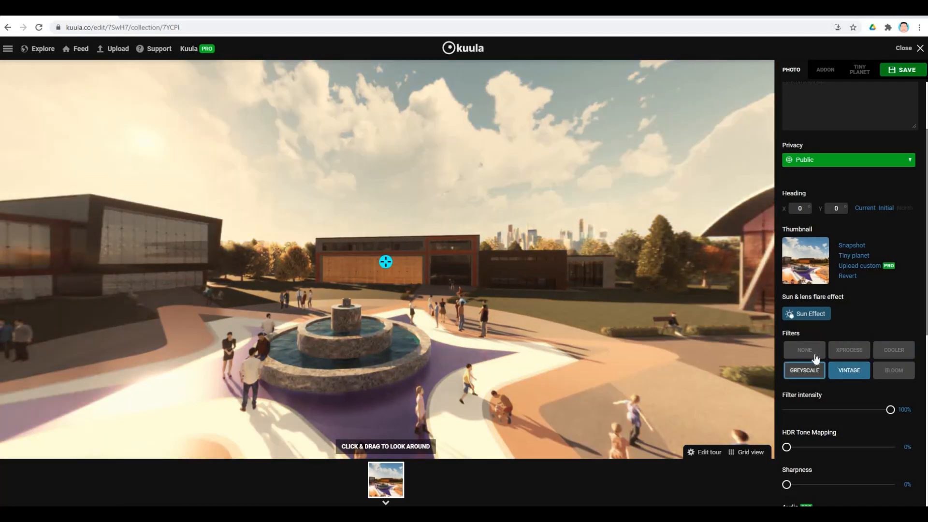
click(804, 349)
Step: Try the panorama's level correction and a pitch limit of 62°, and restore both to their defaults
scroll(706, 327, down, 3)
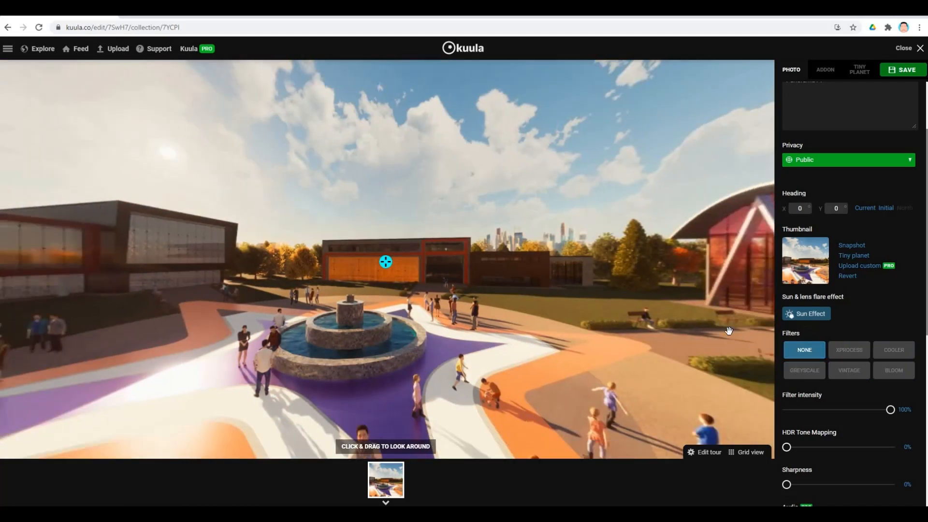
scroll(707, 327, up, 3)
scroll(836, 379, down, 2)
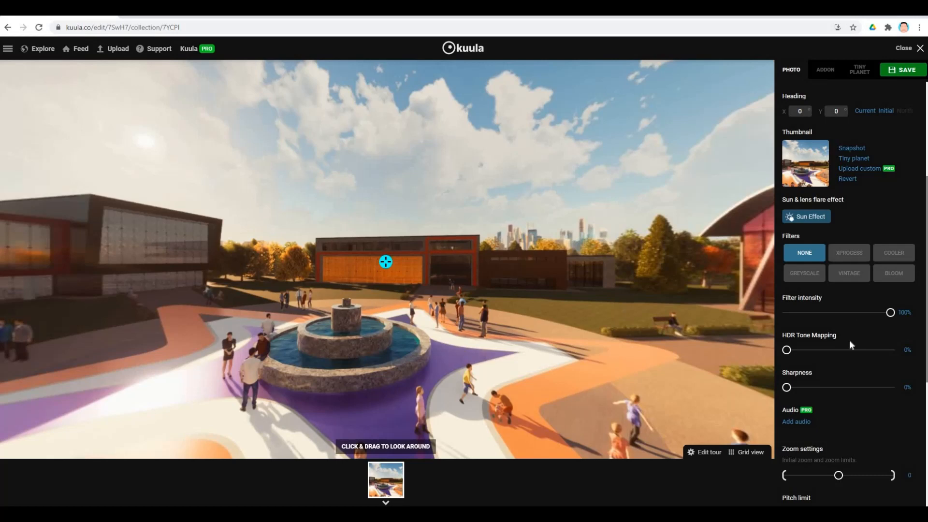
scroll(850, 340, down, 5)
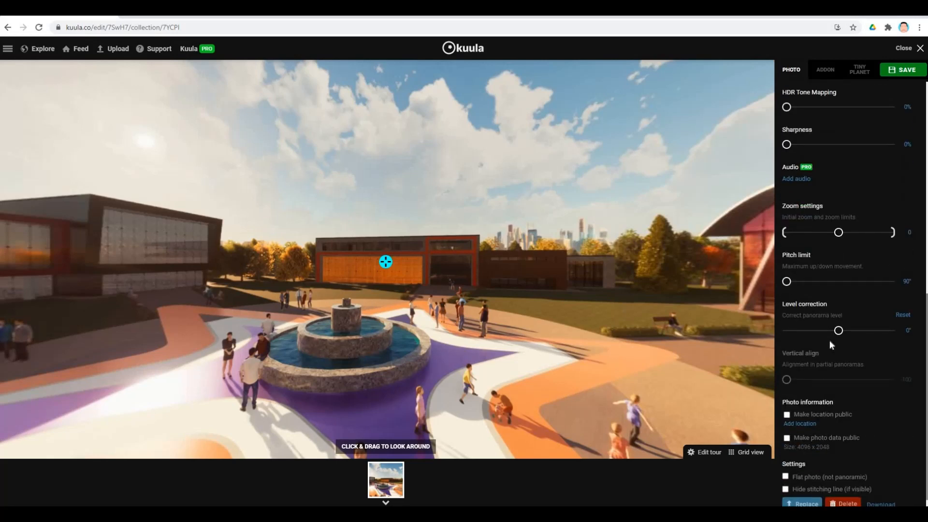
scroll(829, 341, down, 1)
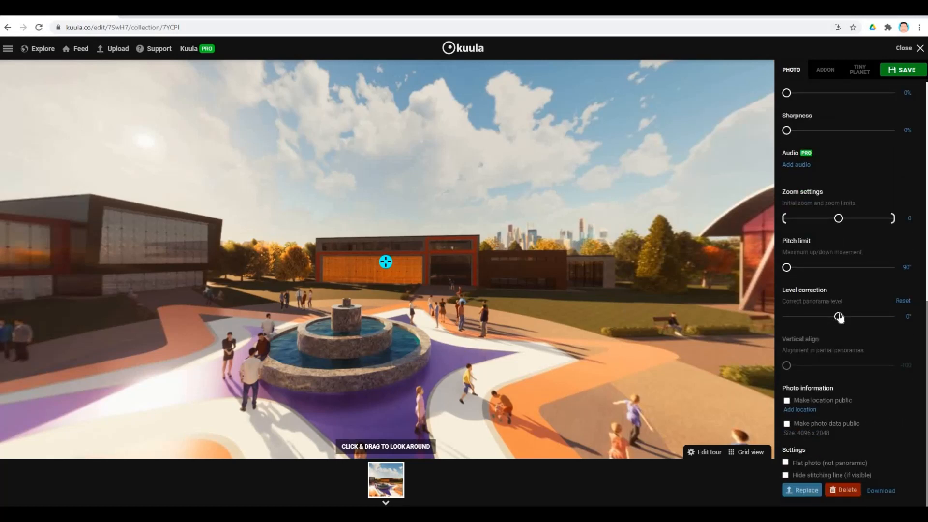
mouse_move(837, 317)
mouse_down()
mouse_move(828, 317)
mouse_move(839, 316)
mouse_up()
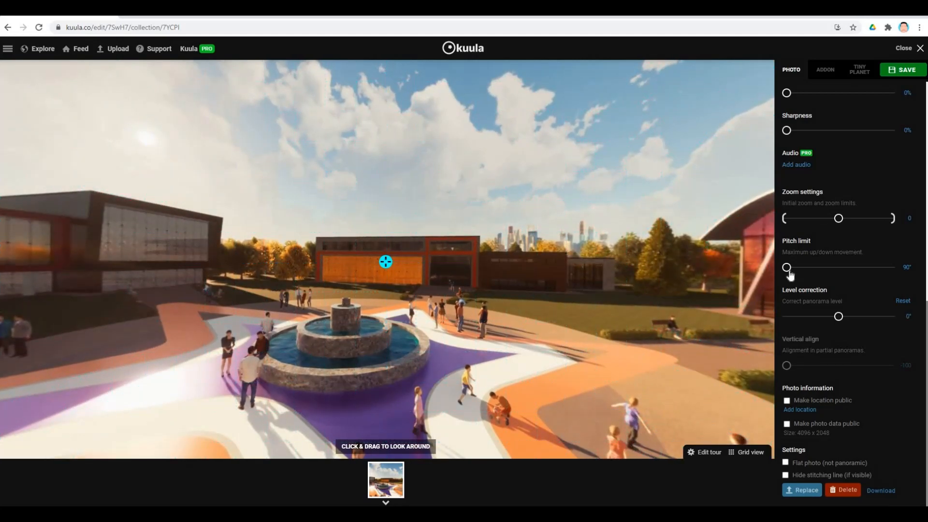
drag(787, 267, 818, 268)
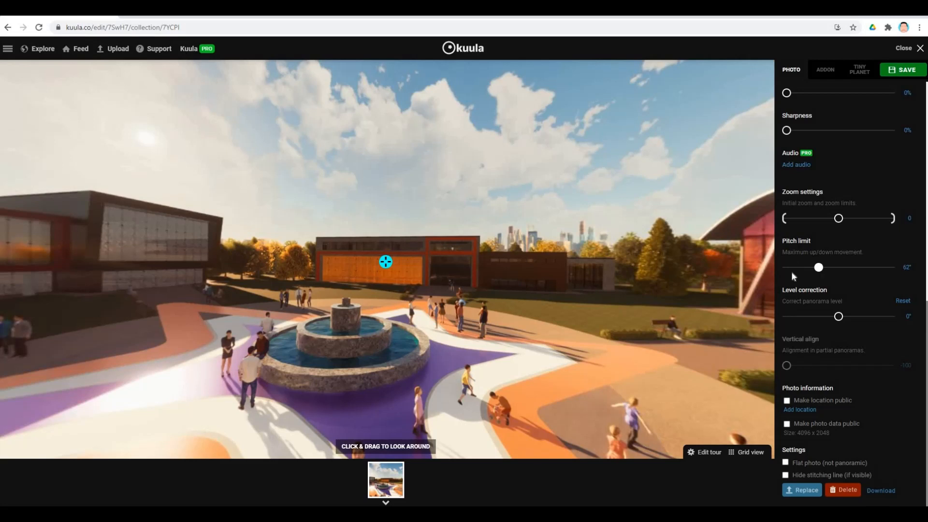
click(836, 221)
scroll(867, 159, up, 6)
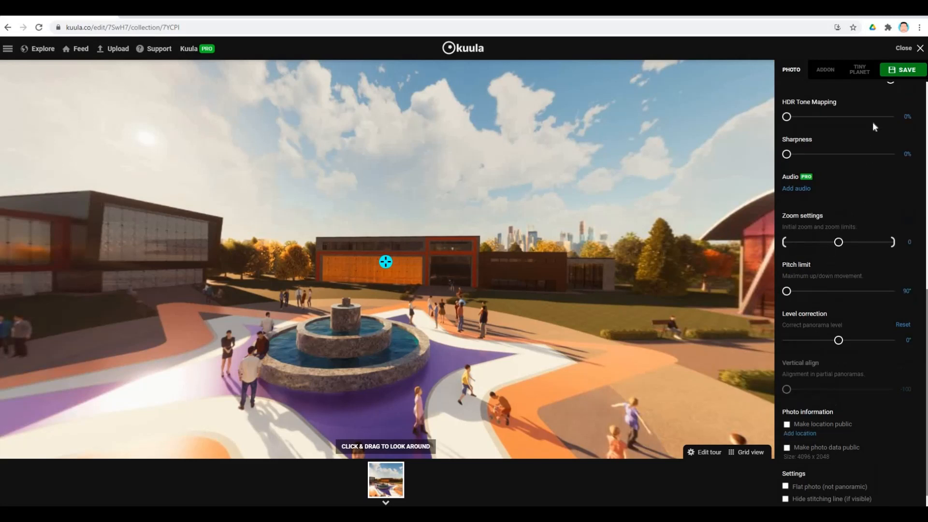
Step: Save the panorama post and close its editor
click(899, 68)
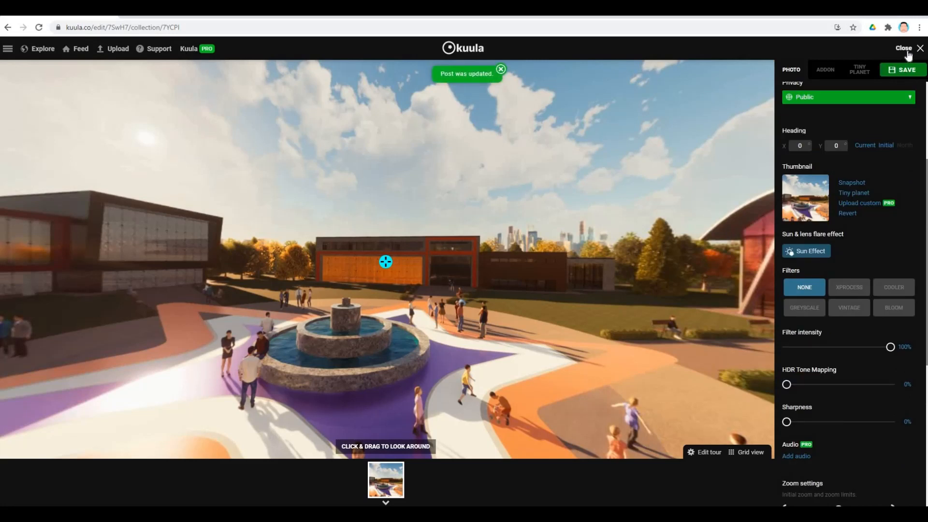
click(904, 50)
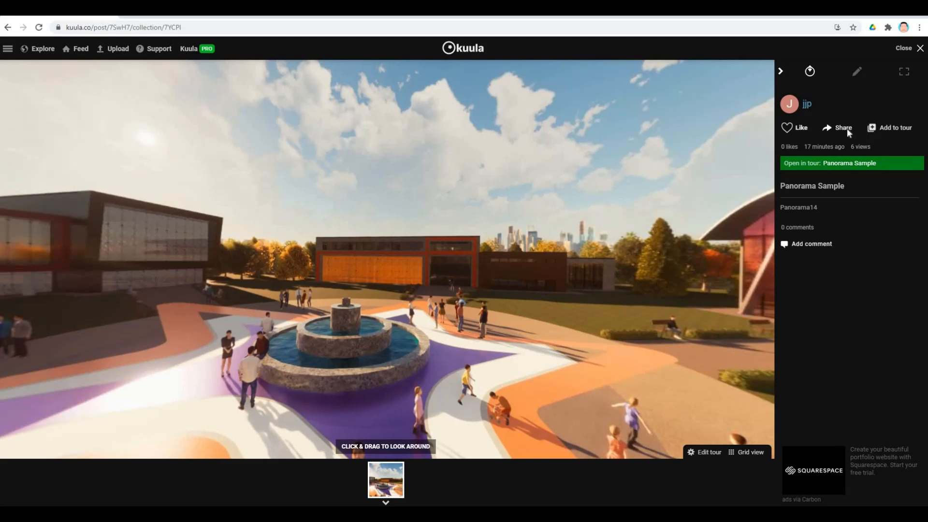
Step: Open the tour's link and embed options for sharing and select the whole share link
click(843, 129)
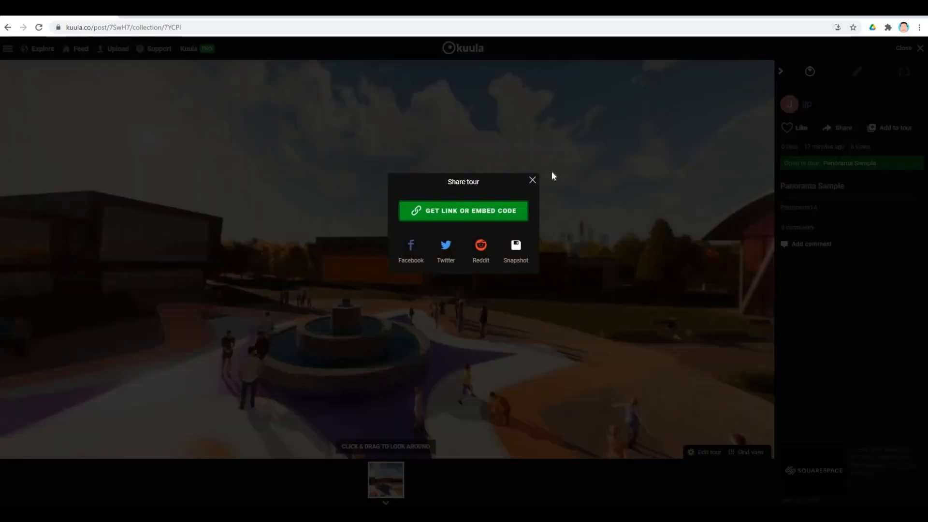
click(456, 212)
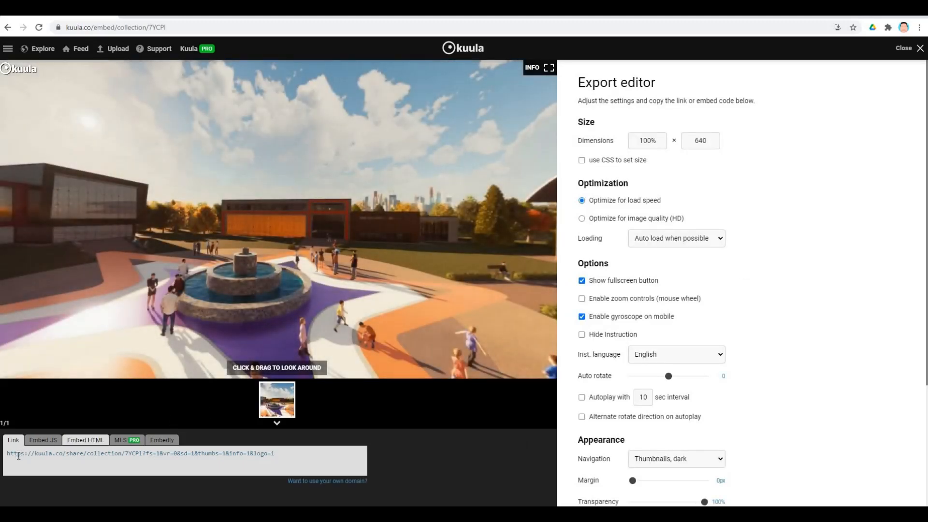
click(269, 455)
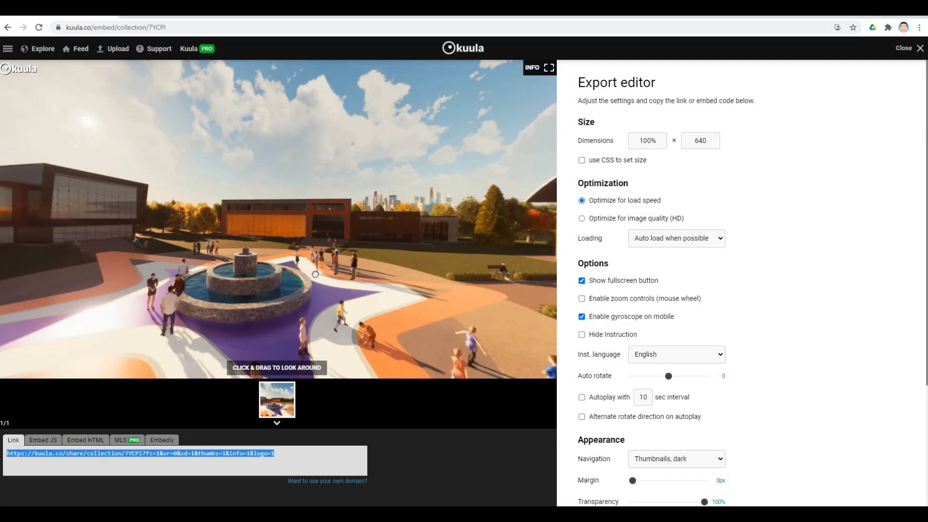
Step: Look around the panorama in the export preview, examining the domed building, and close the export editor
click(268, 258)
mouse_move(268, 258)
mouse_down()
mouse_move(165, 256)
mouse_move(330, 226)
mouse_move(228, 263)
mouse_move(160, 268)
mouse_up()
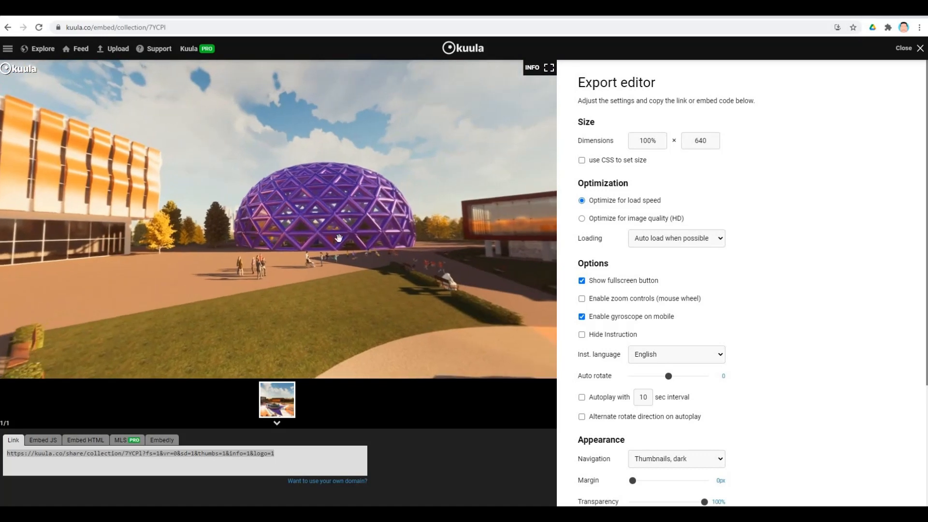
drag(338, 238, 329, 235)
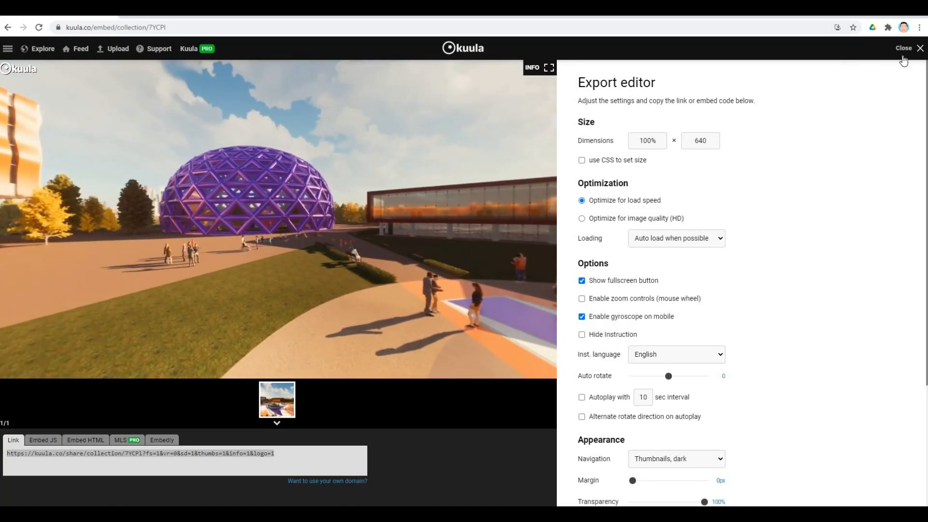
click(919, 49)
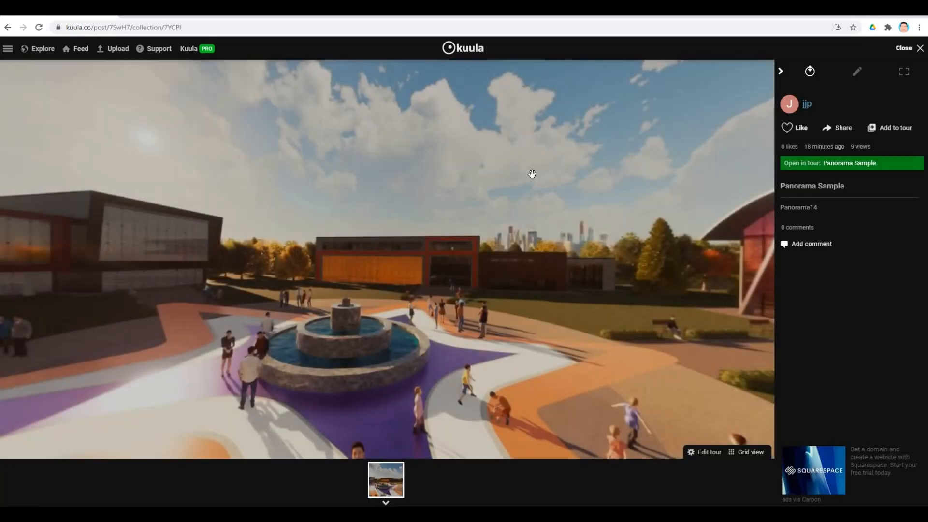